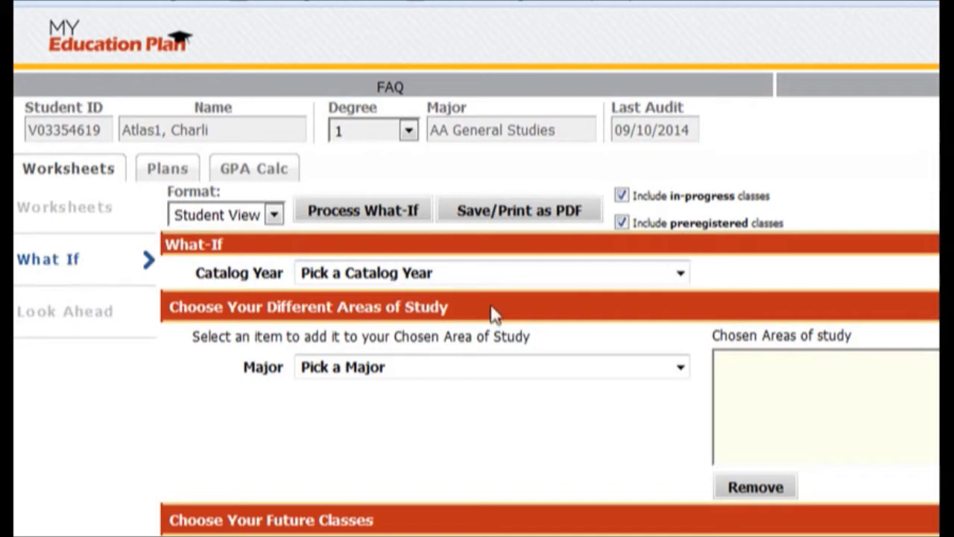
Step: Set the What-If catalog year to 2014-2015 and the major to Accounting (AA Transfer Plan)
{"action": "left_click", "coordinate": [683, 274]}
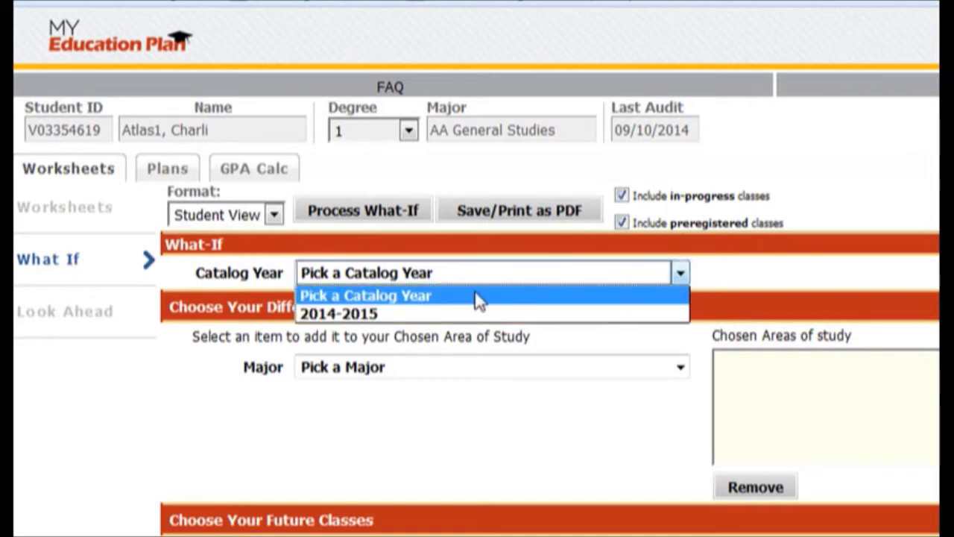
{"action": "left_click", "coordinate": [419, 314]}
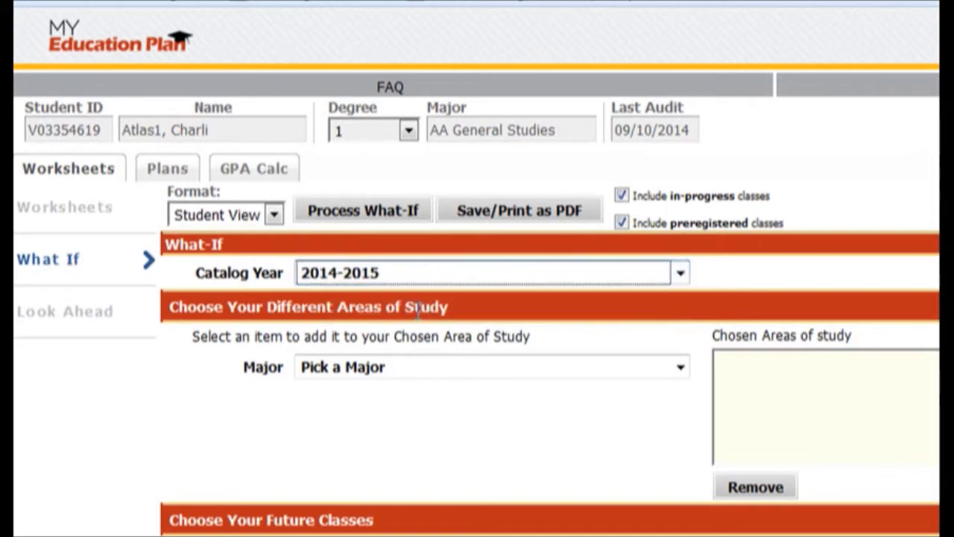
{"action": "left_click", "coordinate": [681, 368]}
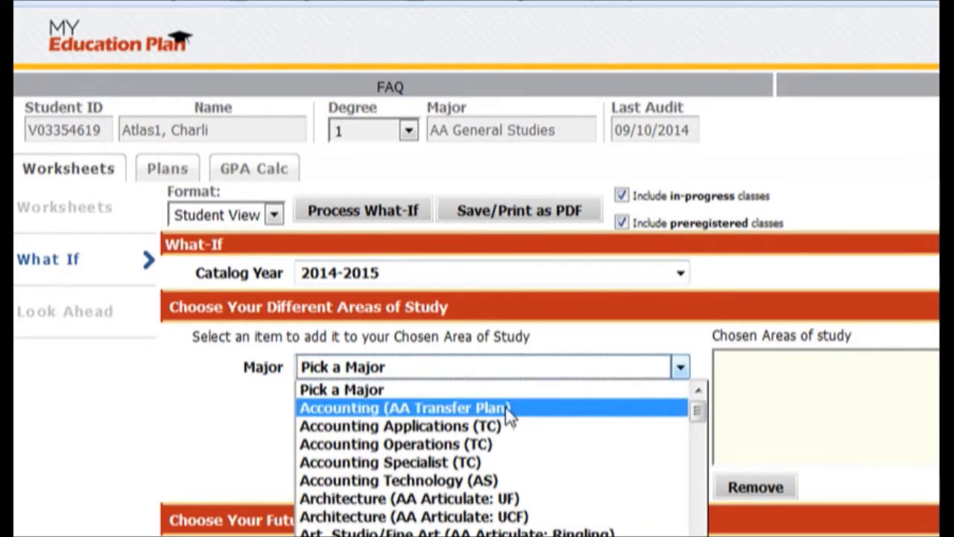
{"action": "left_click", "coordinate": [419, 415]}
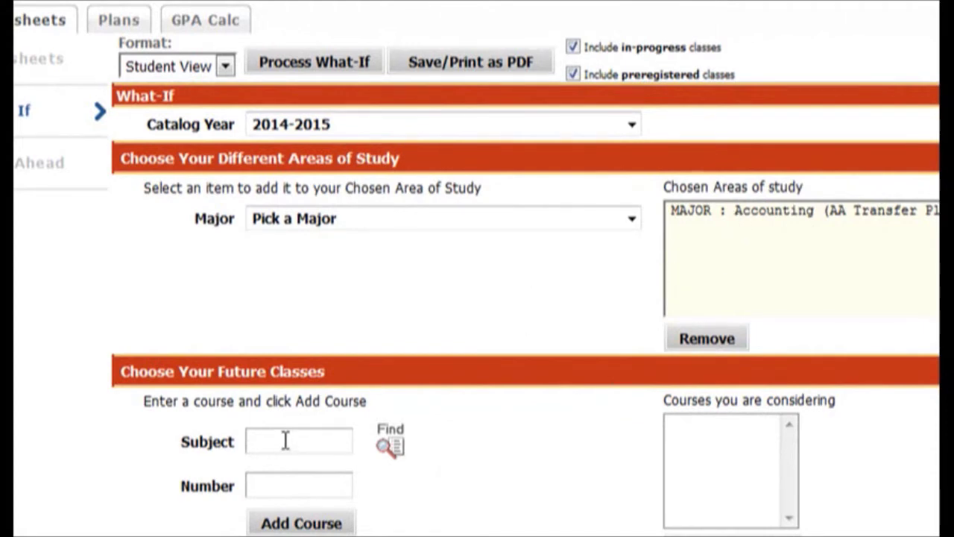
Step: Add ENC 1102 and POS 2041 to the courses being considered
{"action": "type", "text": "ENC"}
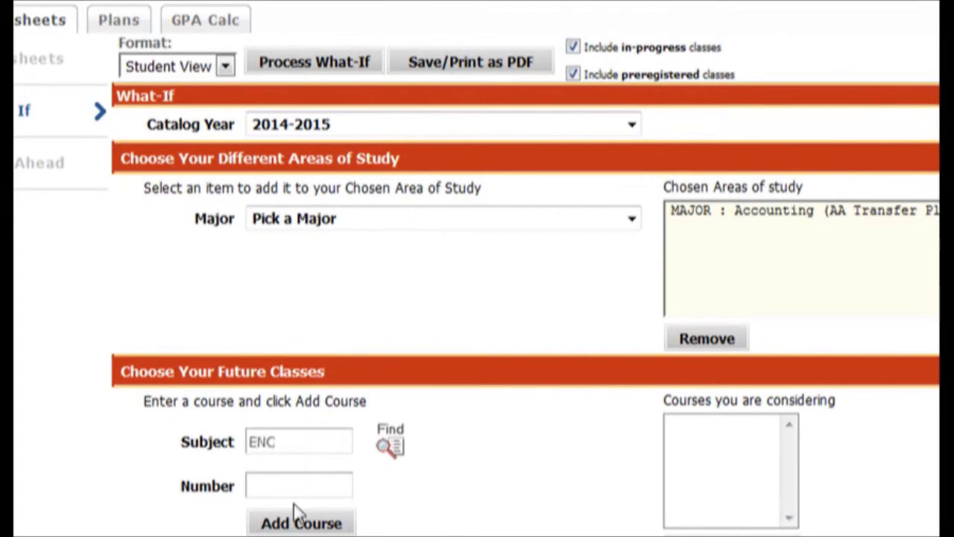
{"action": "left_click", "coordinate": [290, 488]}
{"action": "type", "text": "1102"}
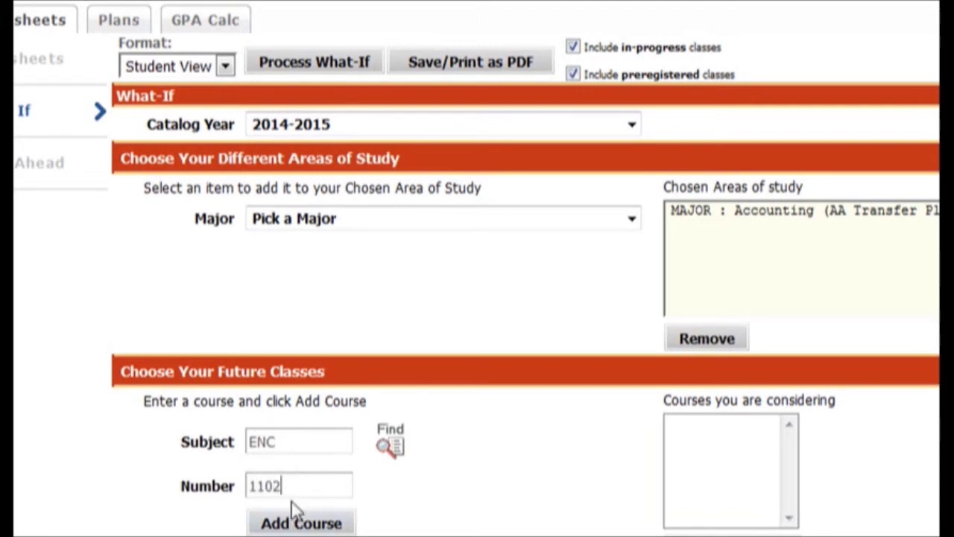
{"action": "left_click", "coordinate": [301, 522]}
{"action": "left_click", "coordinate": [270, 440]}
{"action": "type", "text": "POS"}
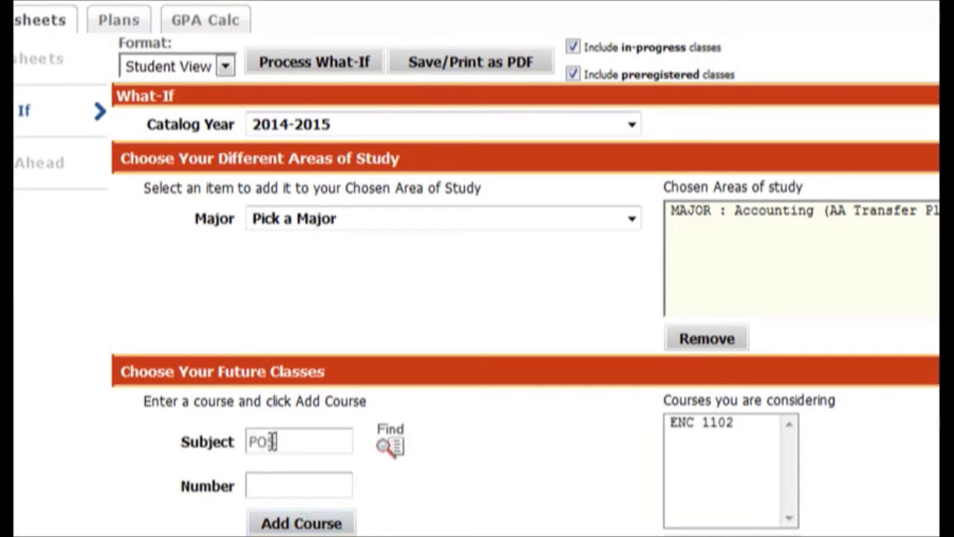
{"action": "left_click", "coordinate": [291, 485]}
{"action": "type", "text": "2041"}
{"action": "left_click", "coordinate": [305, 527]}
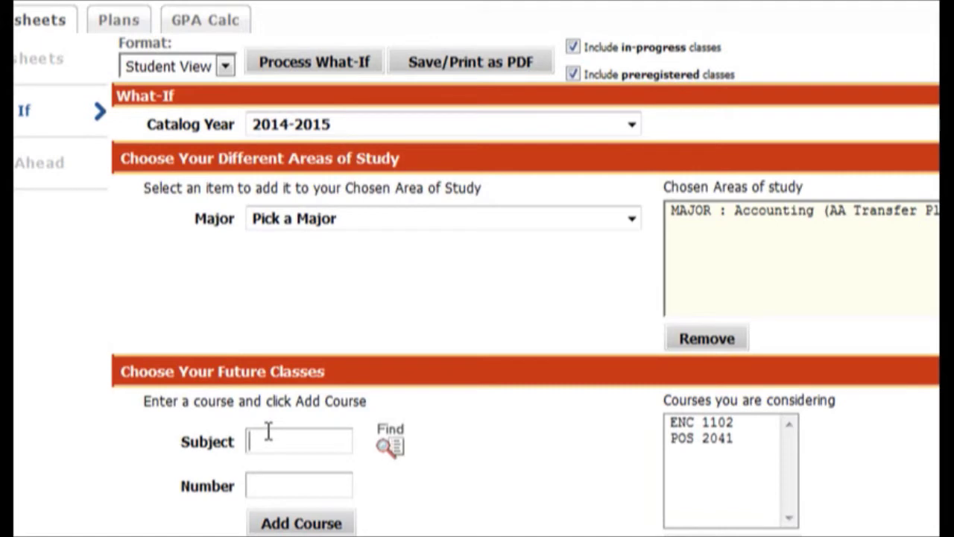
Step: Add ACG 2021 to the considered courses and generate the What-If audit as a PDF
{"action": "type", "text": "ACG"}
{"action": "left_click", "coordinate": [302, 486]}
{"action": "type", "text": "2021"}
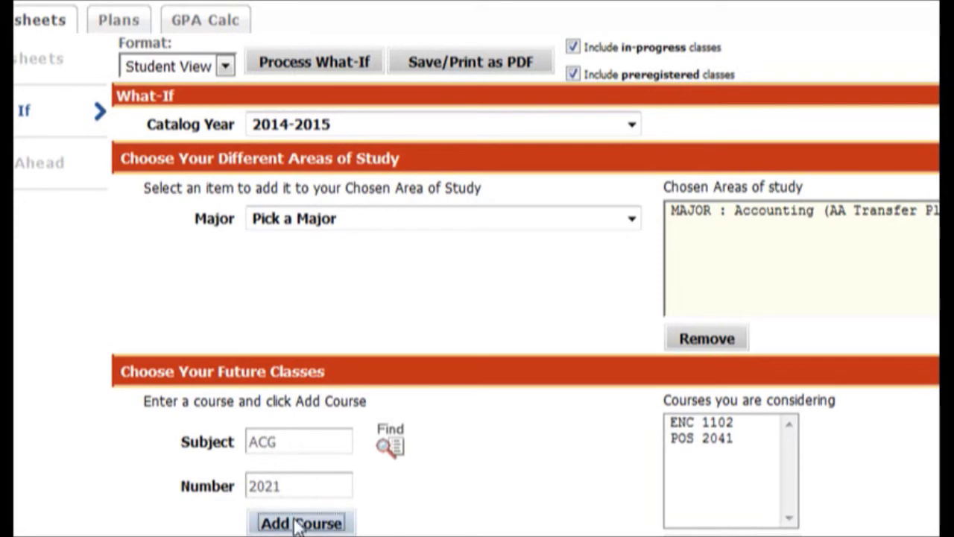
{"action": "left_click", "coordinate": [295, 522]}
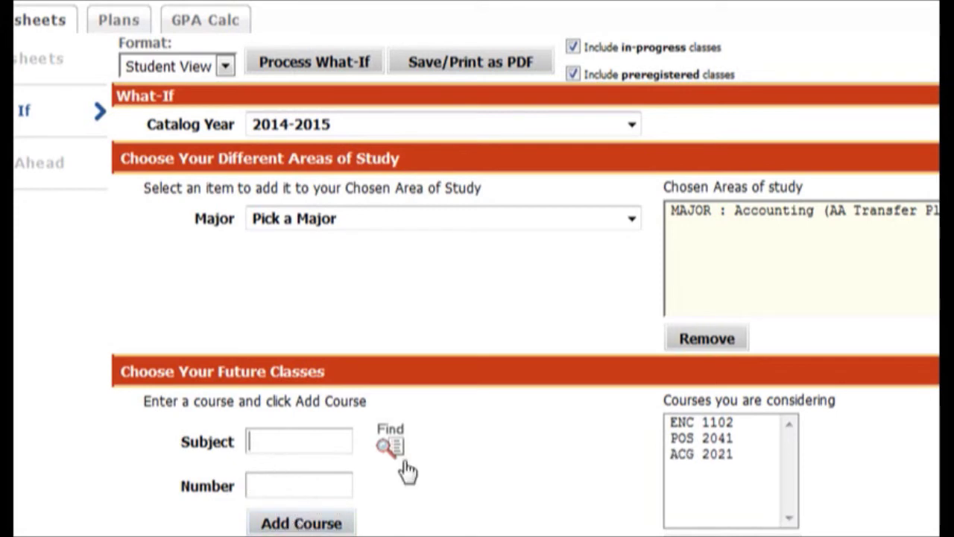
{"action": "left_click", "coordinate": [477, 67]}
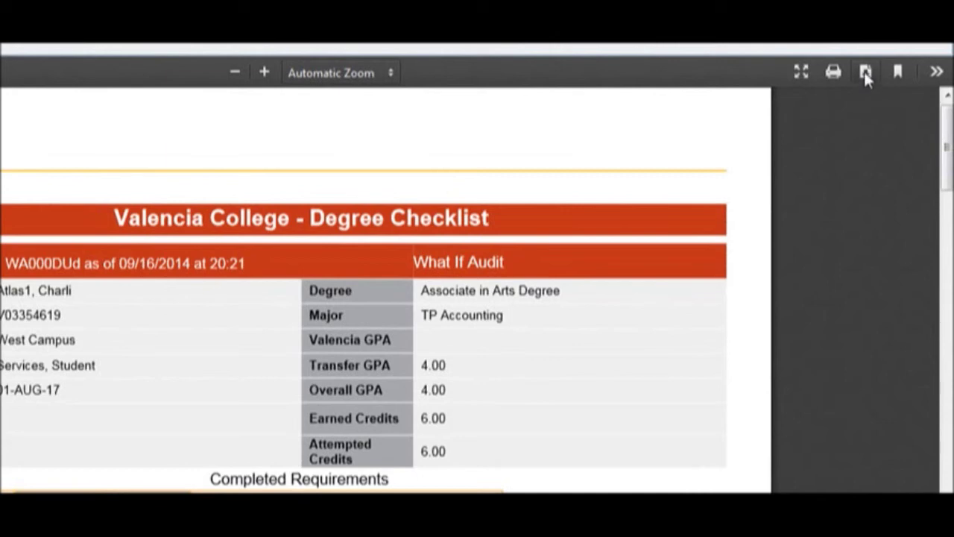
Step: Download the What-If Degree Checklist and save it as document.pdf
{"action": "left_click", "coordinate": [865, 72]}
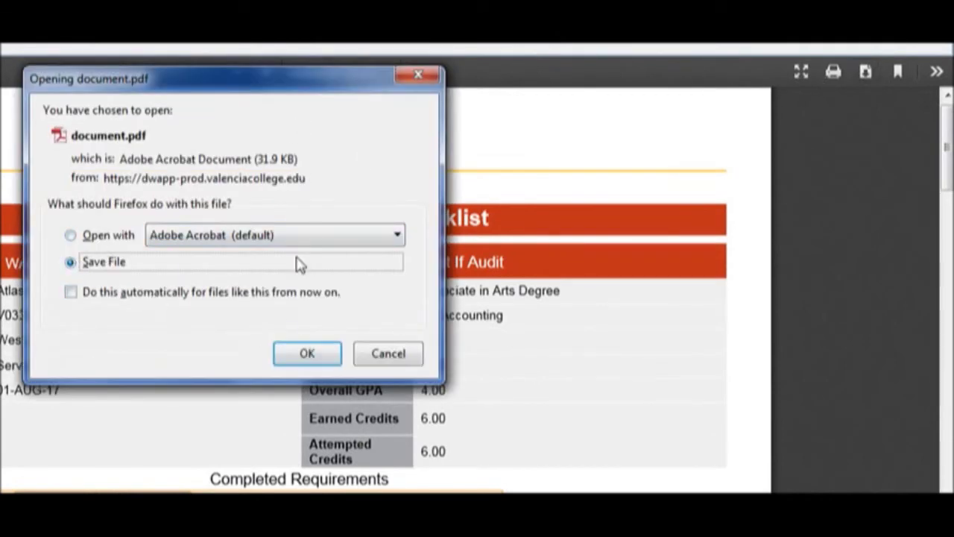
{"action": "left_click", "coordinate": [430, 76]}
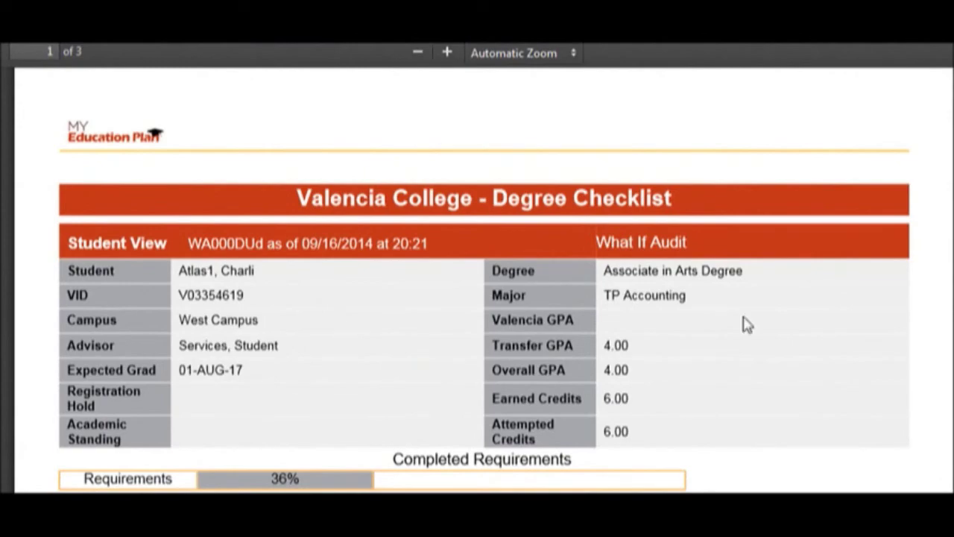
{"action": "scroll", "coordinate": [485, 279], "scroll_direction": "down", "scroll_amount": 10}
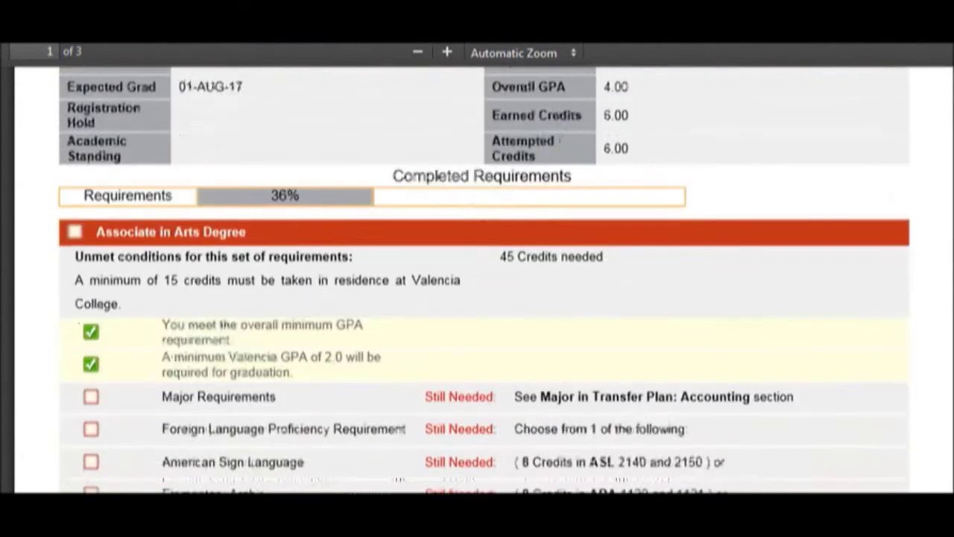
{"action": "scroll", "coordinate": [485, 279], "scroll_direction": "down", "scroll_amount": 12}
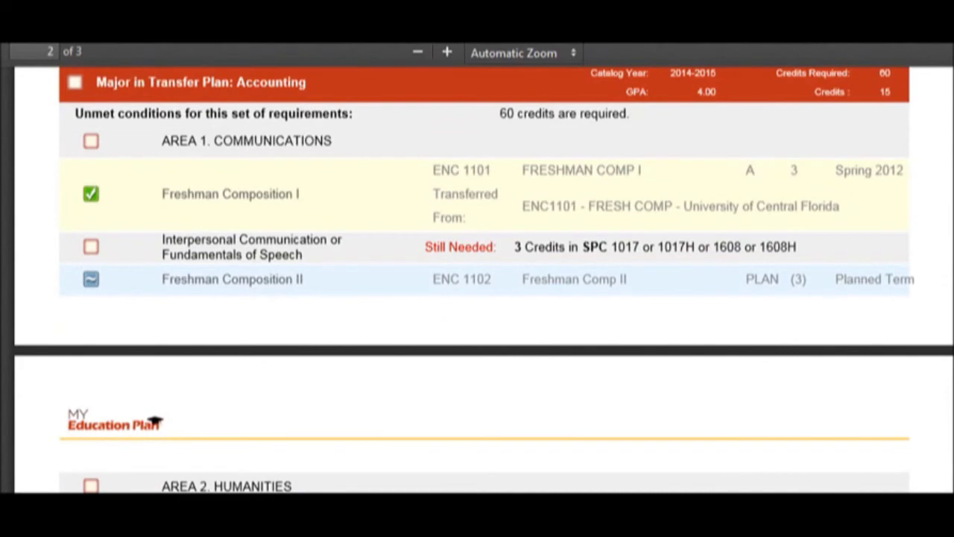
{"action": "scroll", "coordinate": [484, 280], "scroll_direction": "down", "scroll_amount": 12}
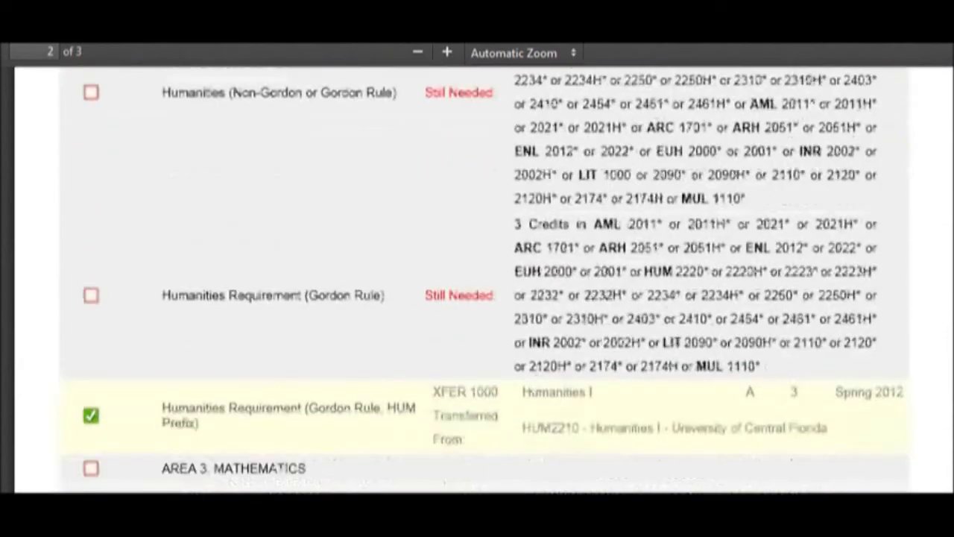
{"action": "scroll", "coordinate": [484, 279], "scroll_direction": "down", "scroll_amount": 15}
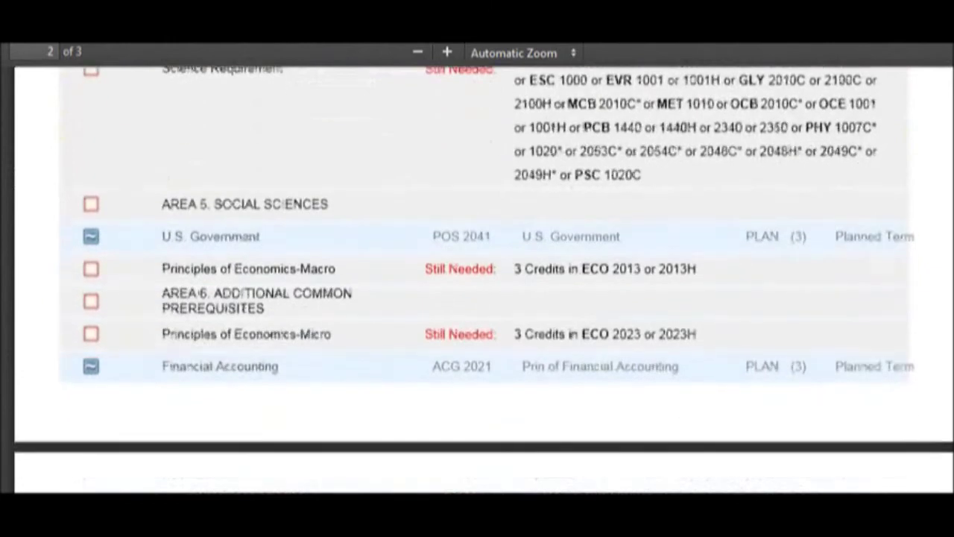
{"action": "scroll", "coordinate": [750, 386], "scroll_direction": "down", "scroll_amount": 1}
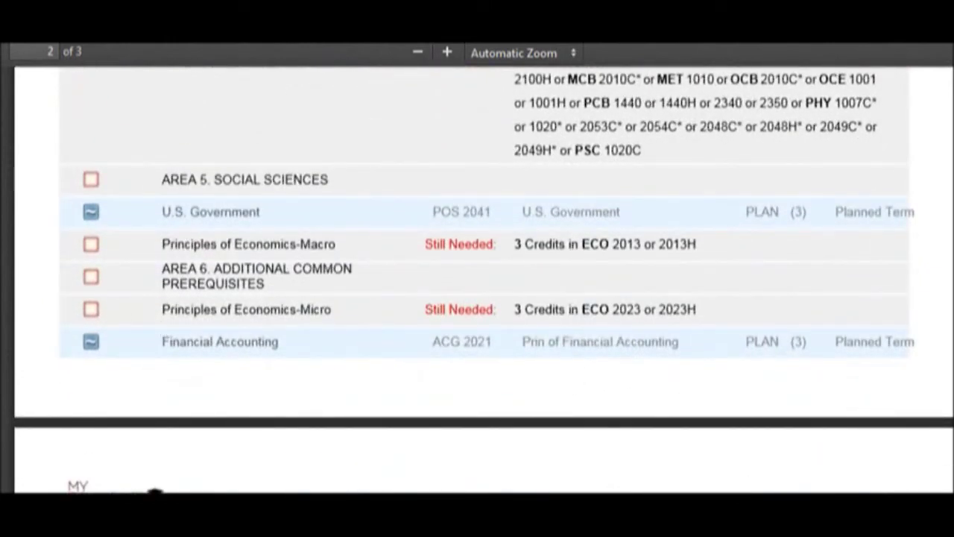
{"action": "scroll", "coordinate": [483, 279], "scroll_direction": "down", "scroll_amount": 15}
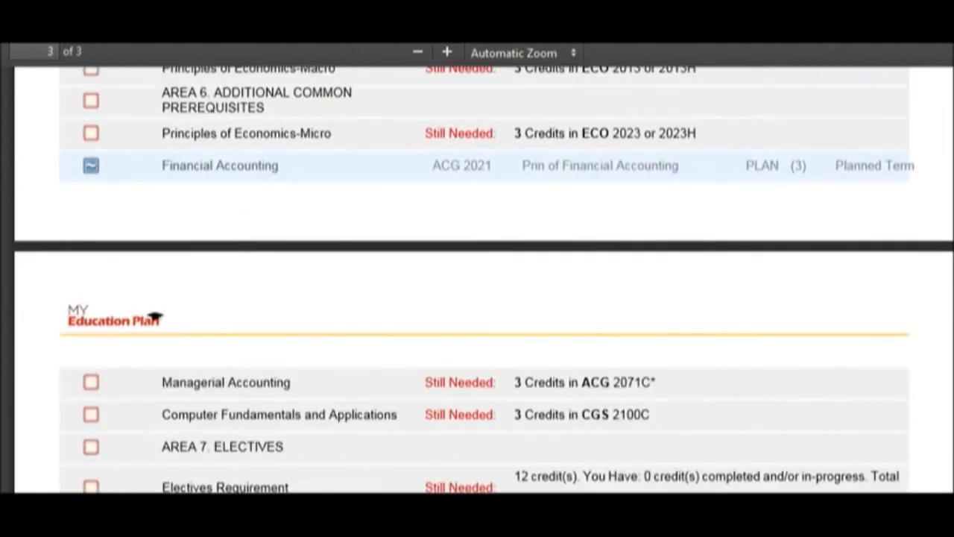
{"action": "scroll", "coordinate": [484, 279], "scroll_direction": "down", "scroll_amount": 4}
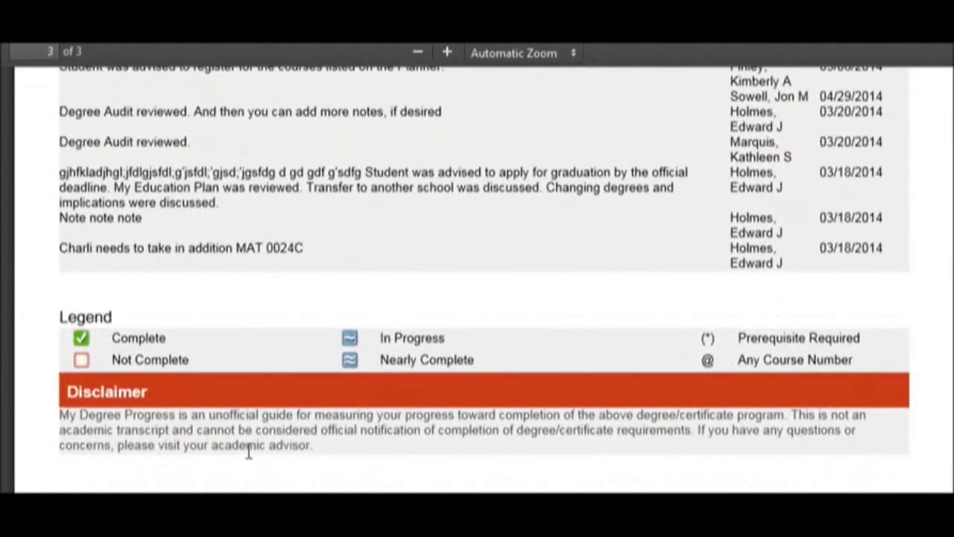
{"action": "scroll", "coordinate": [242, 335], "scroll_direction": "up", "scroll_amount": 11}
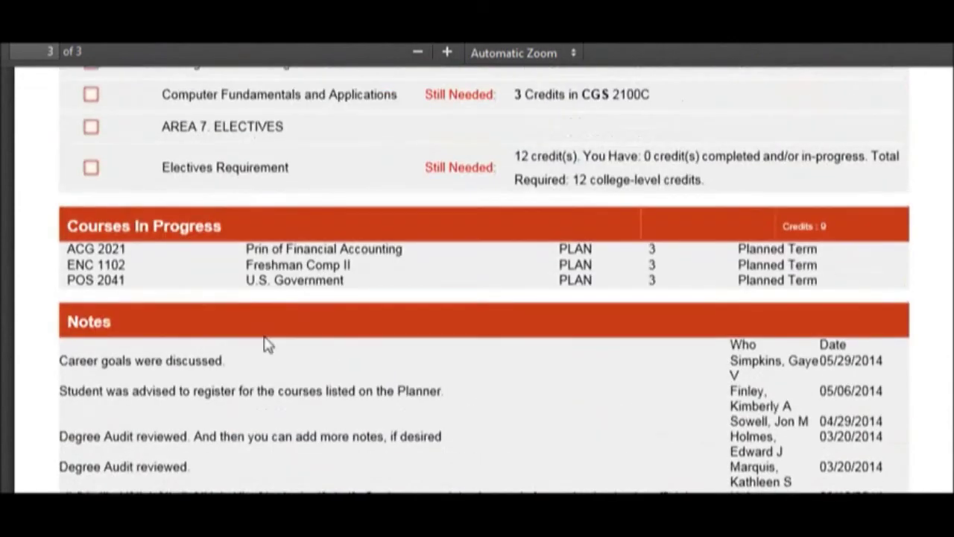
{"action": "scroll", "coordinate": [234, 336], "scroll_direction": "up", "scroll_amount": 10}
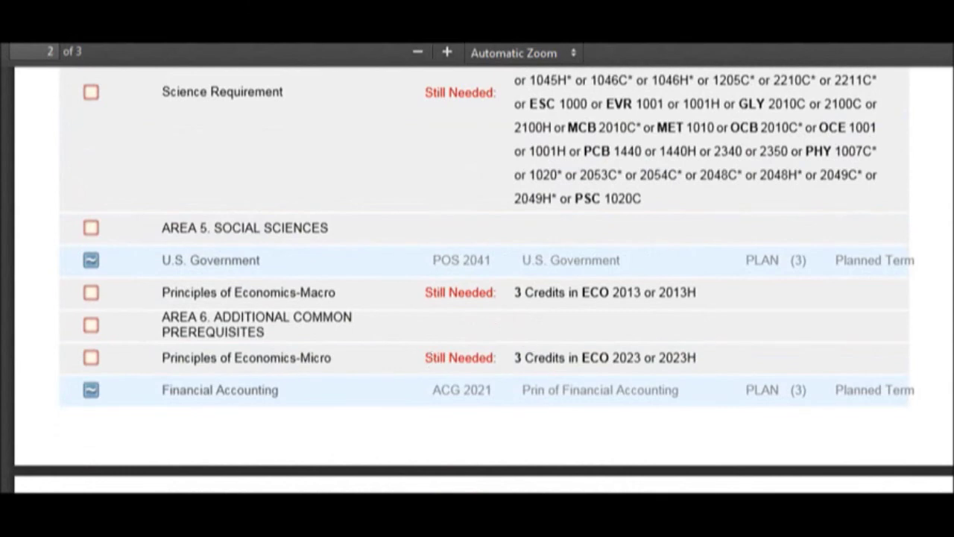
{"action": "scroll", "coordinate": [477, 280], "scroll_direction": "up", "scroll_amount": 15}
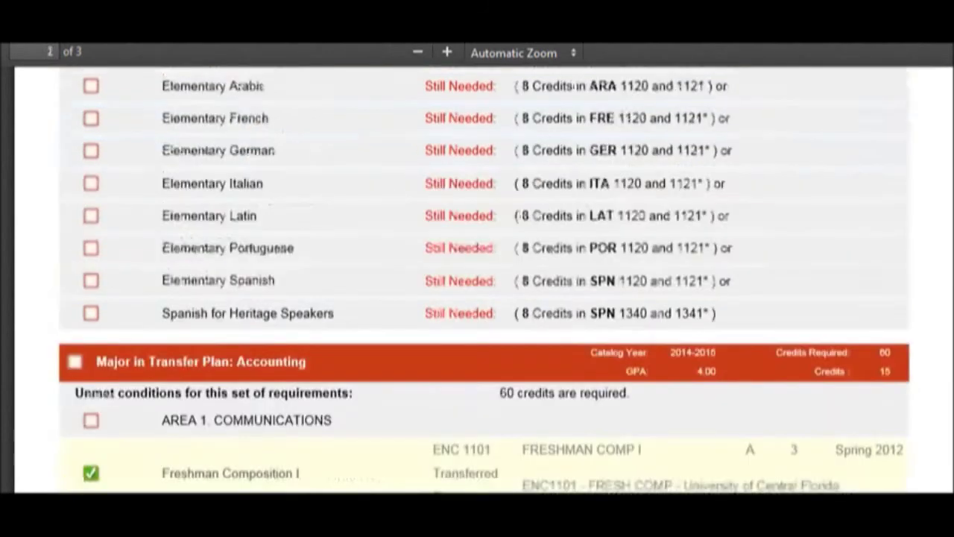